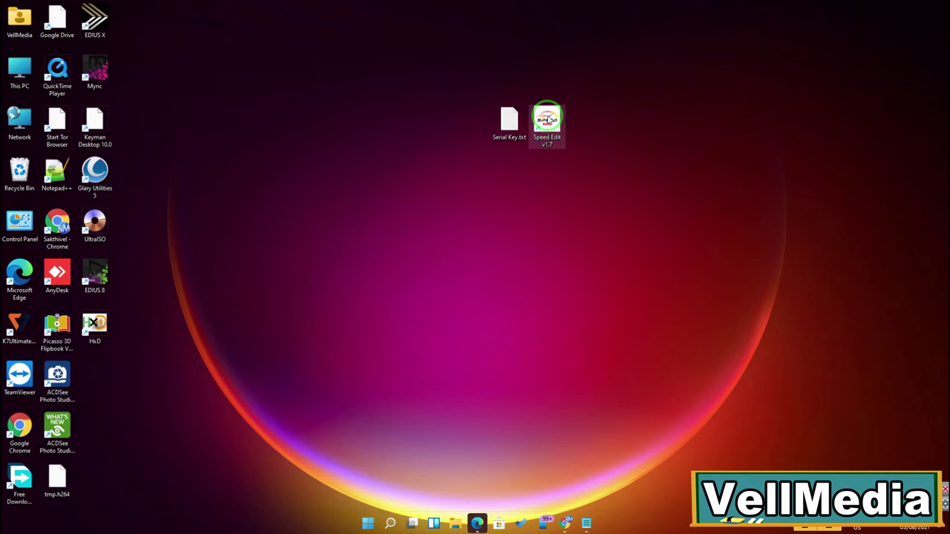
Step: Copy the serial key from Serial Key.txt in Notepad
{"action": "left_click", "coordinate": [508, 124]}
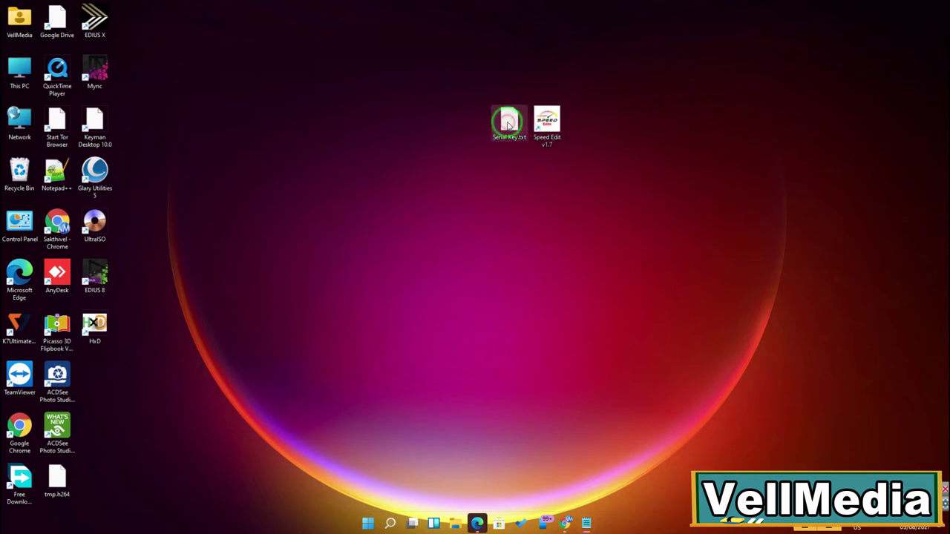
{"action": "double_click", "coordinate": [508, 124]}
{"action": "left_click_drag", "start_coordinate": [524, 173], "coordinate": [383, 178]}
{"action": "right_click", "coordinate": [479, 179]}
{"action": "left_click", "coordinate": [515, 213]}
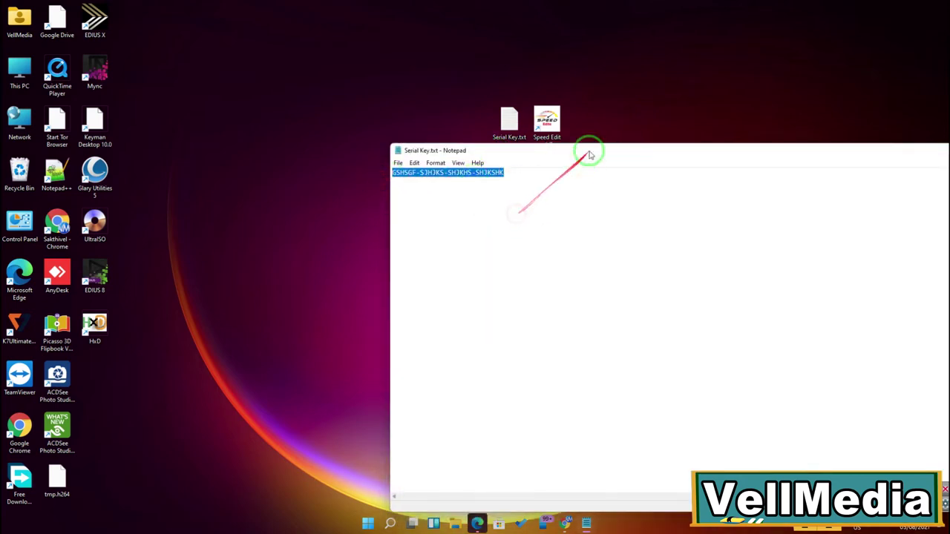
Step: Close Notepad, launch Speed Edit v1.7 and allow its internet access in K7
{"action": "left_click", "coordinate": [937, 150]}
{"action": "double_click", "coordinate": [550, 144]}
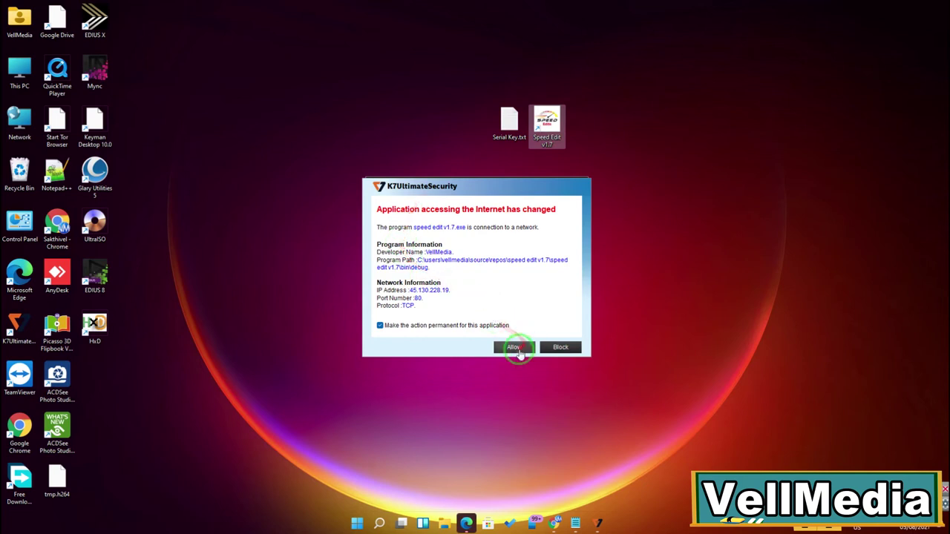
{"action": "left_click", "coordinate": [517, 347]}
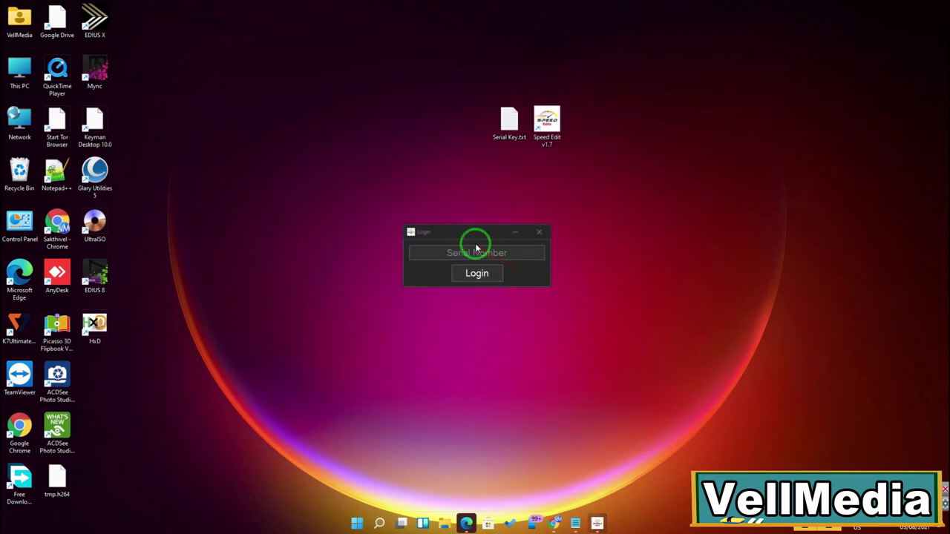
Step: Paste the copied serial key into the Serial Number field and attempt to log in
{"action": "right_click", "coordinate": [476, 249]}
{"action": "left_click", "coordinate": [528, 301]}
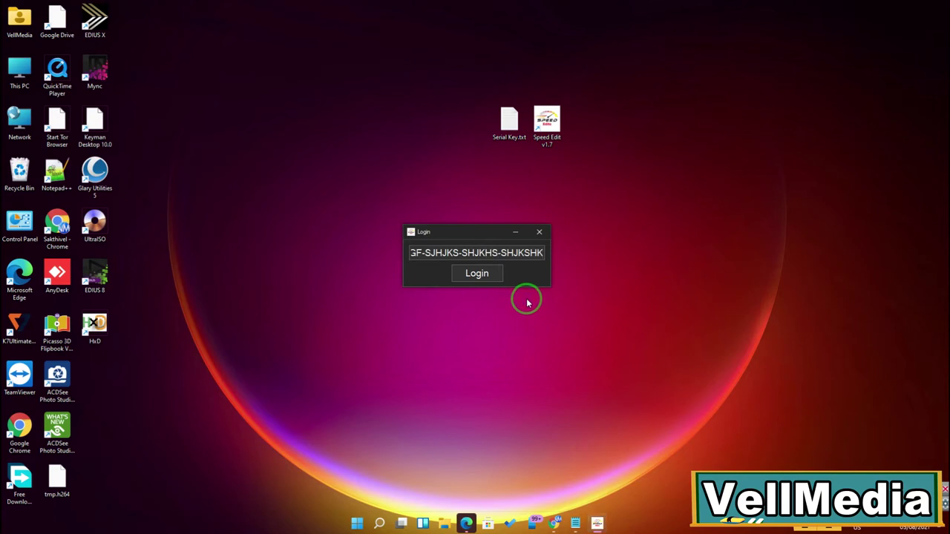
{"action": "left_click", "coordinate": [470, 236]}
{"action": "left_click_drag", "start_coordinate": [470, 236], "coordinate": [473, 239]}
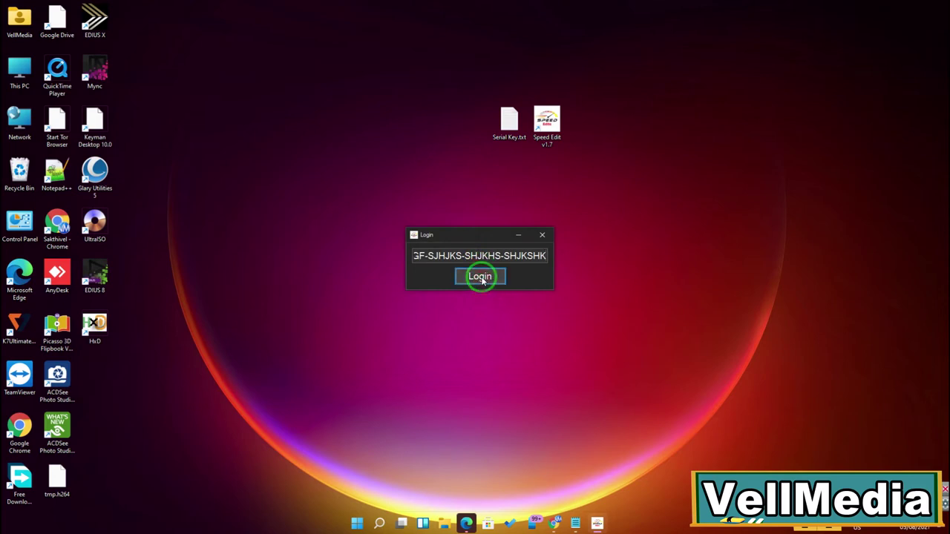
{"action": "left_click", "coordinate": [482, 279]}
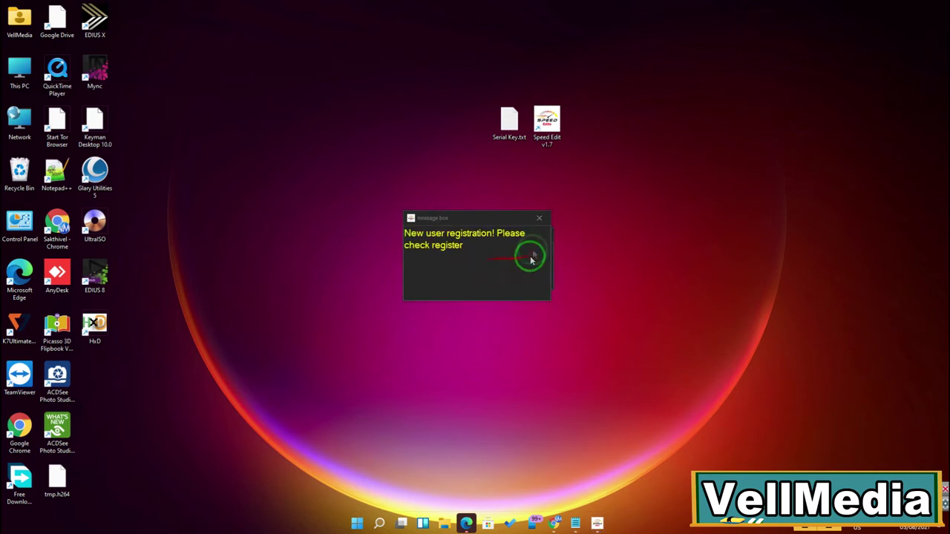
Step: Dismiss the new-user notice and enter the studio name in RegisterForm
{"action": "left_click", "coordinate": [532, 225]}
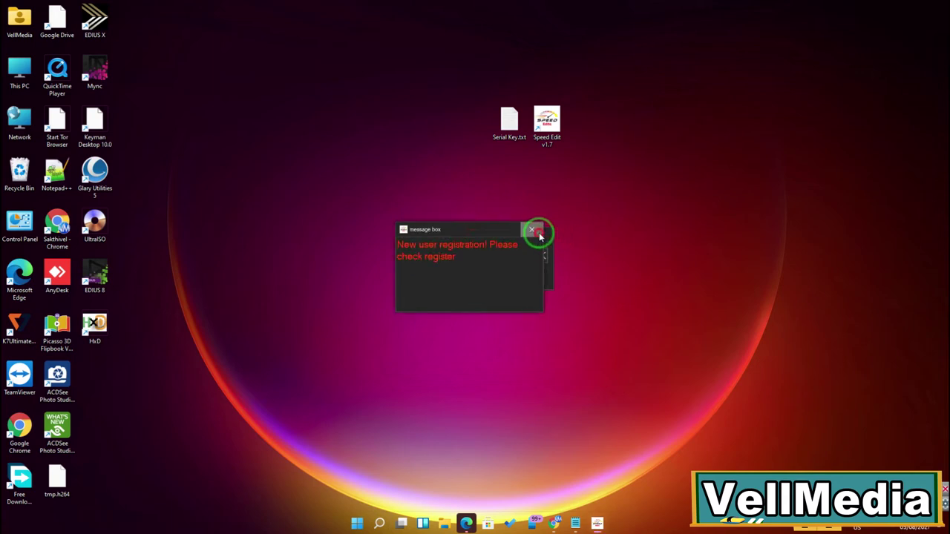
{"action": "left_click", "coordinate": [533, 229]}
{"action": "left_click", "coordinate": [492, 223]}
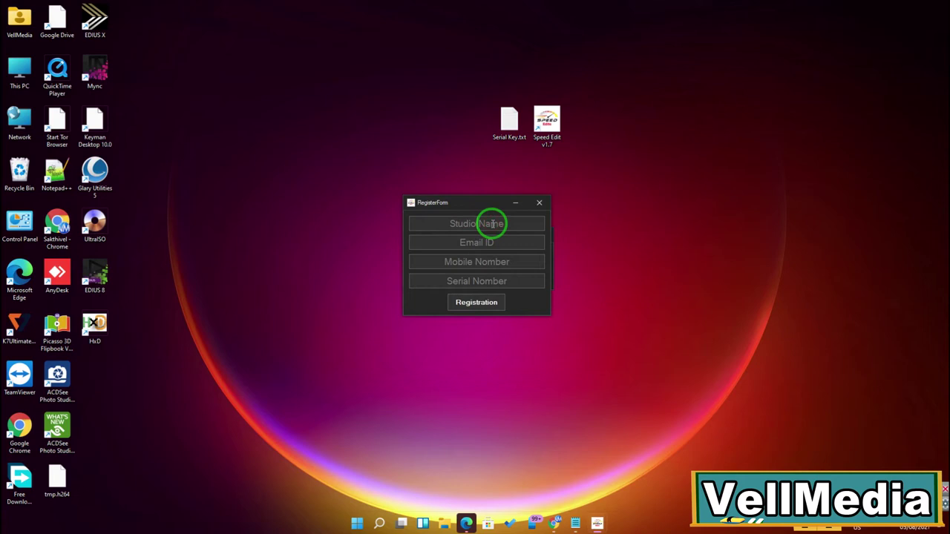
{"action": "type", "text": "VellMedia"}
{"action": "key", "text": "Tab"}
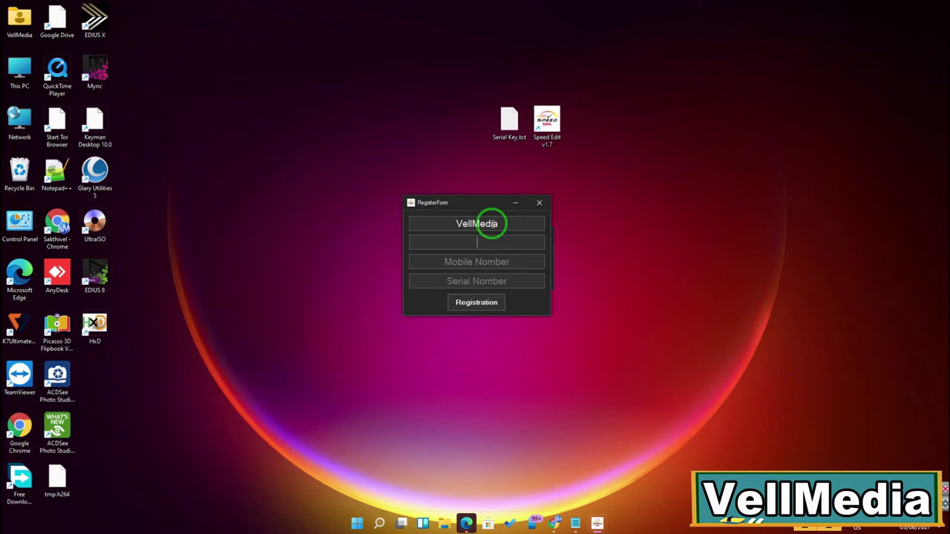
Step: Fill in the account e-mail and mobile number, and paste the serial key
{"action": "left_click", "coordinate": [501, 245]}
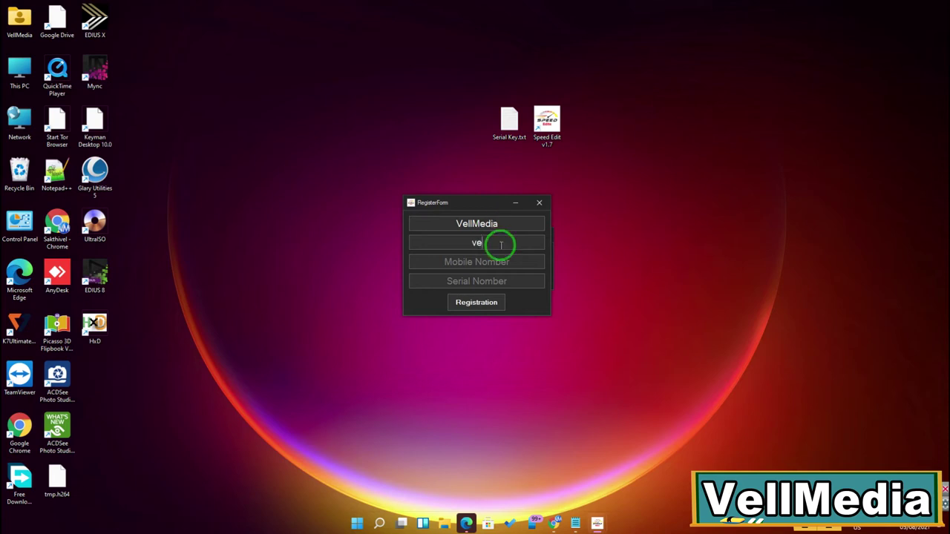
{"action": "key", "text": "Tab"}
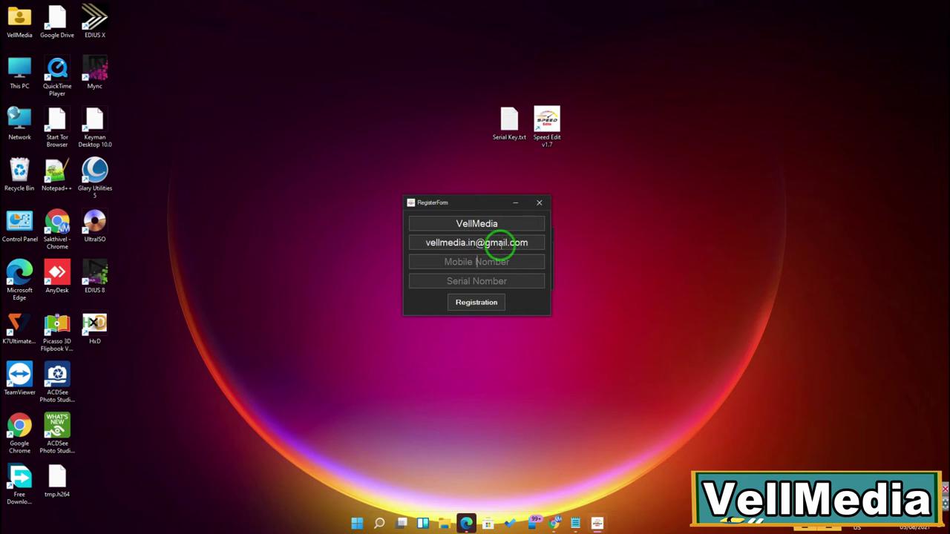
{"action": "key", "text": "Tab"}
{"action": "key", "text": "ctrl+v"}
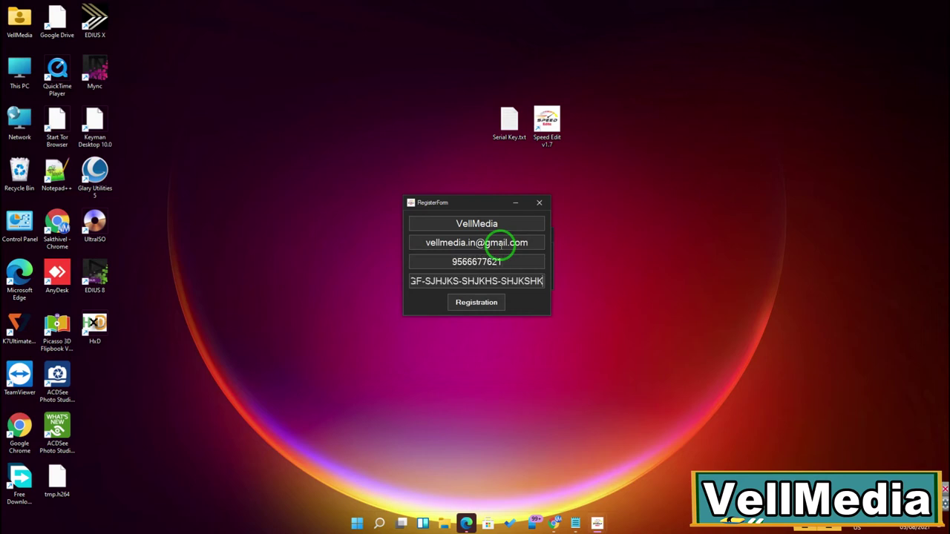
Step: Check the pasted key against Serial Key.txt and submit the registration
{"action": "left_click_drag", "start_coordinate": [543, 293], "coordinate": [610, 484]}
{"action": "key", "text": "ctrl+c"}
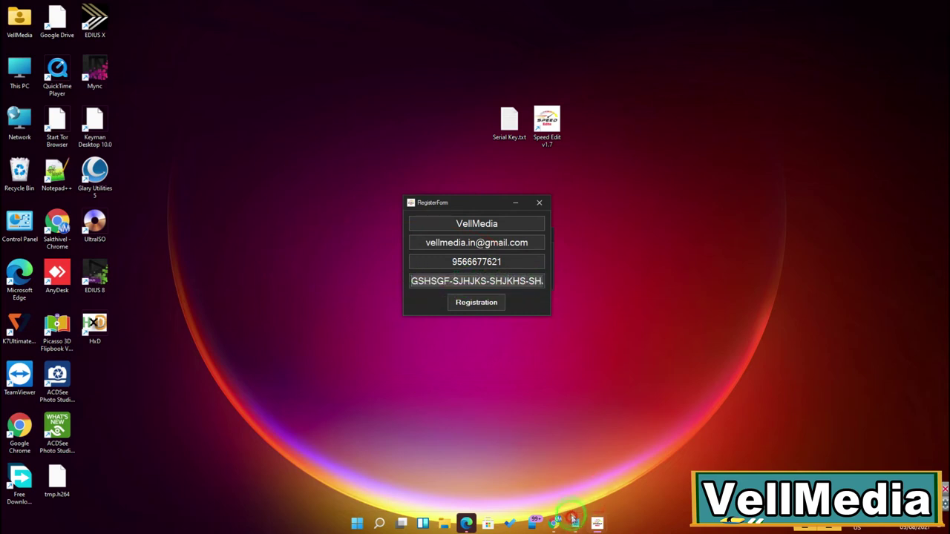
{"action": "mouse_move", "coordinate": [575, 524]}
{"action": "left_click", "coordinate": [614, 464]}
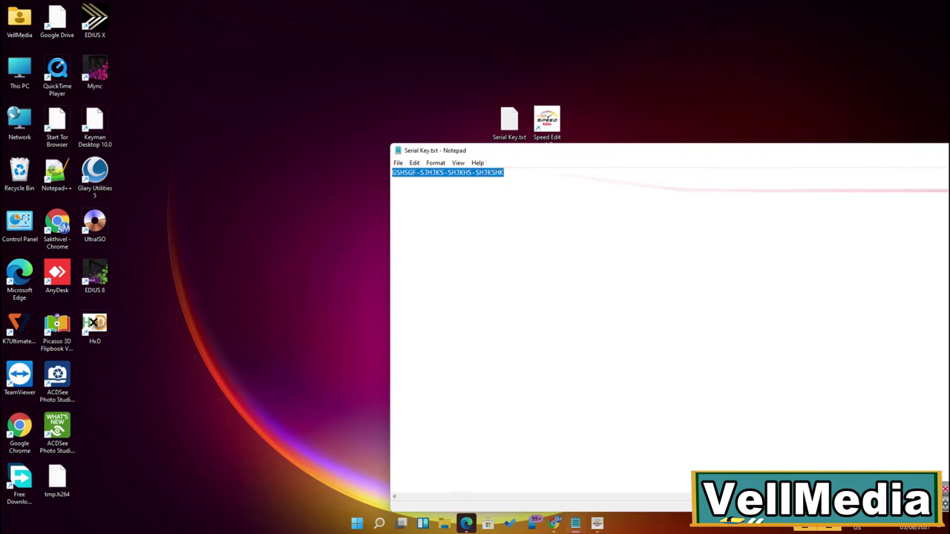
{"action": "left_click", "coordinate": [949, 157]}
{"action": "left_click", "coordinate": [481, 303]}
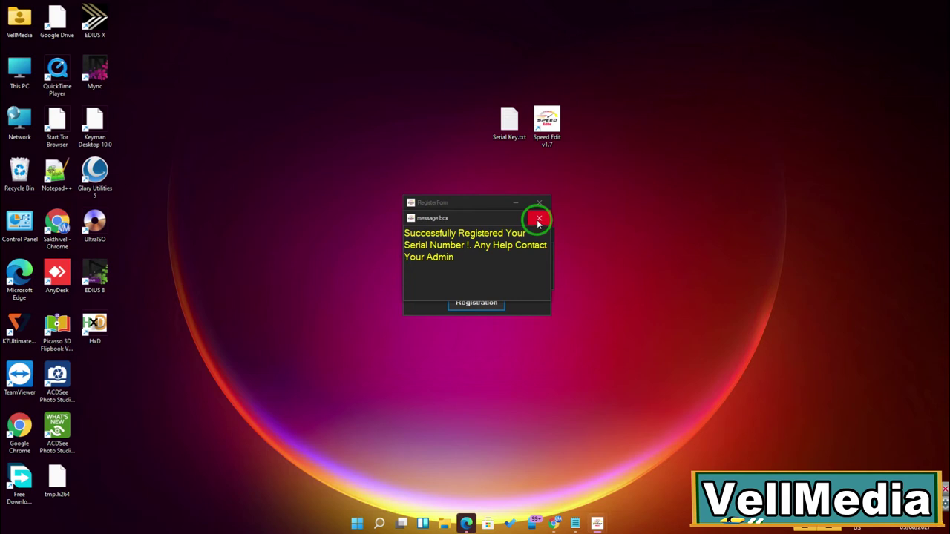
Step: Dismiss the registration success message and log in with the registered serial
{"action": "left_click", "coordinate": [538, 221]}
{"action": "left_click_drag", "start_coordinate": [448, 234], "coordinate": [447, 236]}
{"action": "left_click", "coordinate": [482, 276]}
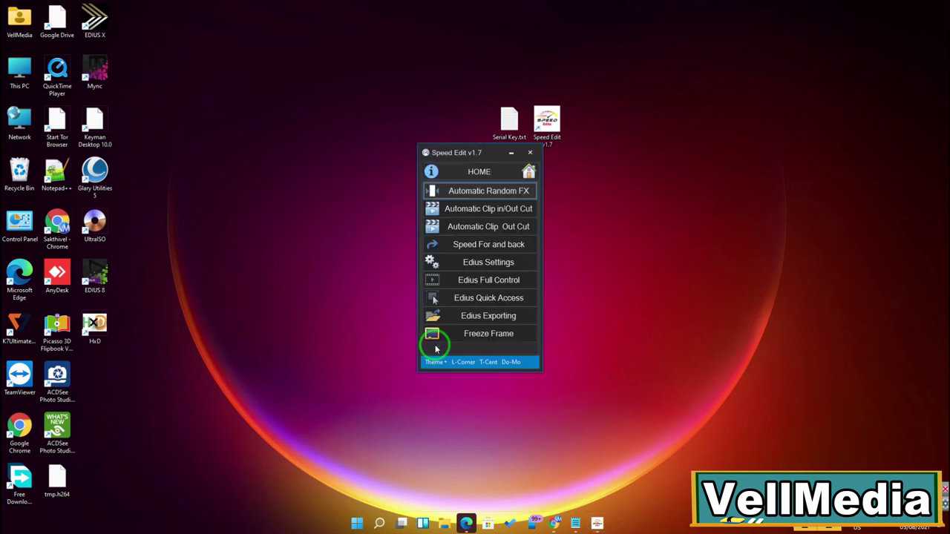
{"action": "left_click_drag", "start_coordinate": [467, 154], "coordinate": [497, 191]}
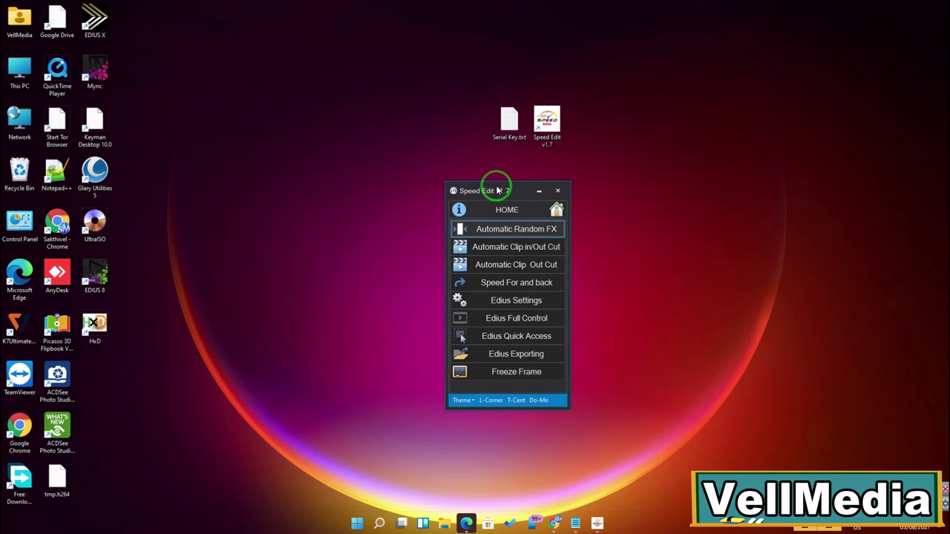
Step: View the ABOUT license information, return to HOME, then close Speed Edit
{"action": "left_click", "coordinate": [460, 211]}
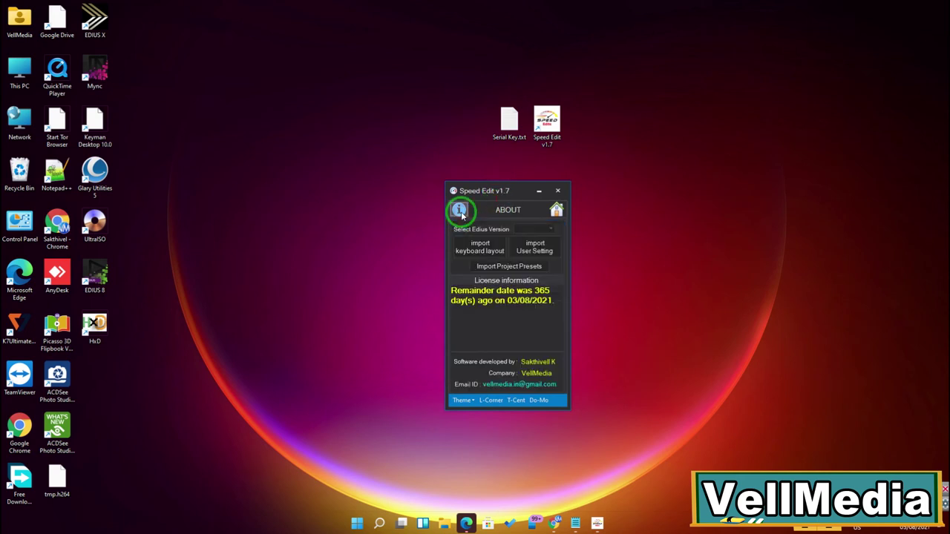
{"action": "left_click", "coordinate": [505, 317]}
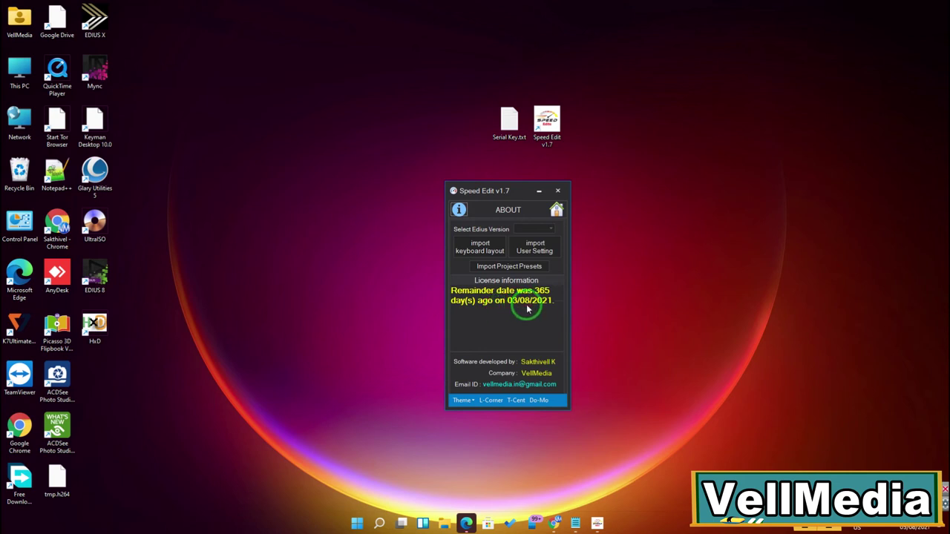
{"action": "left_click", "coordinate": [558, 211]}
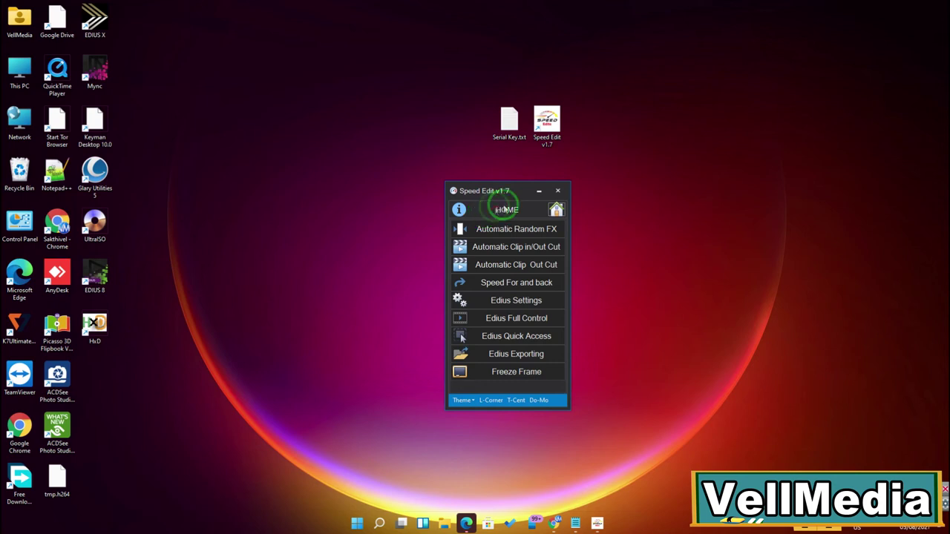
{"action": "left_click", "coordinate": [558, 191]}
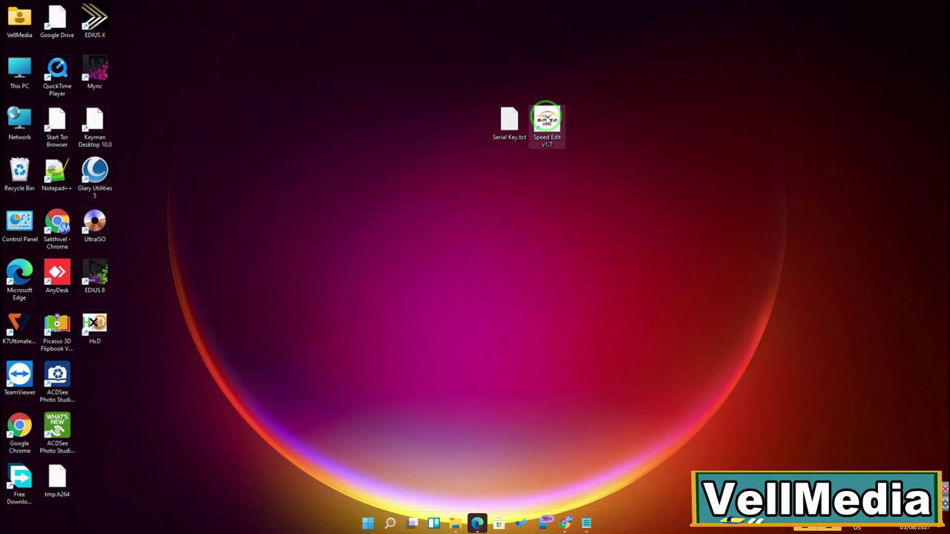
Step: Relaunch Speed Edit, log in with the pasted serial, dismiss the already-active error and open Resetkey
{"action": "double_click", "coordinate": [546, 118]}
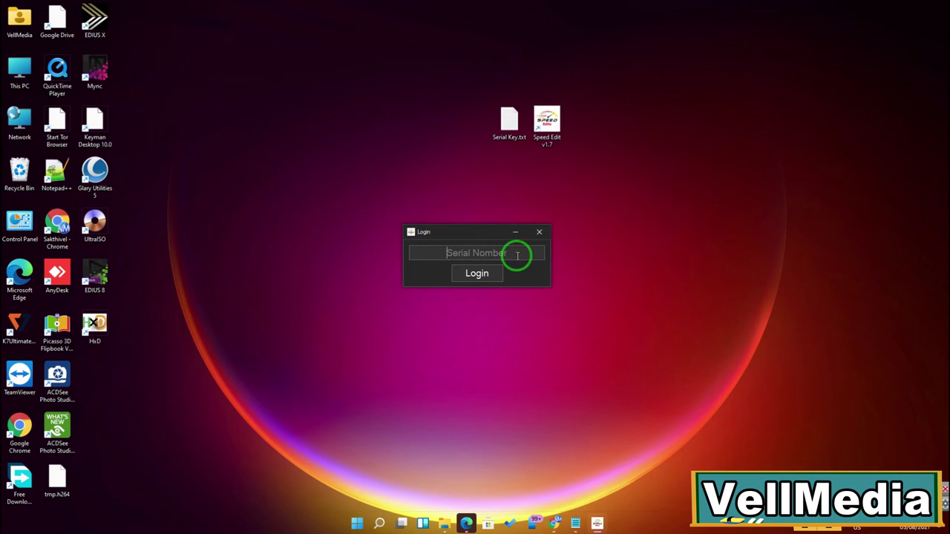
{"action": "key", "text": "ctrl+v"}
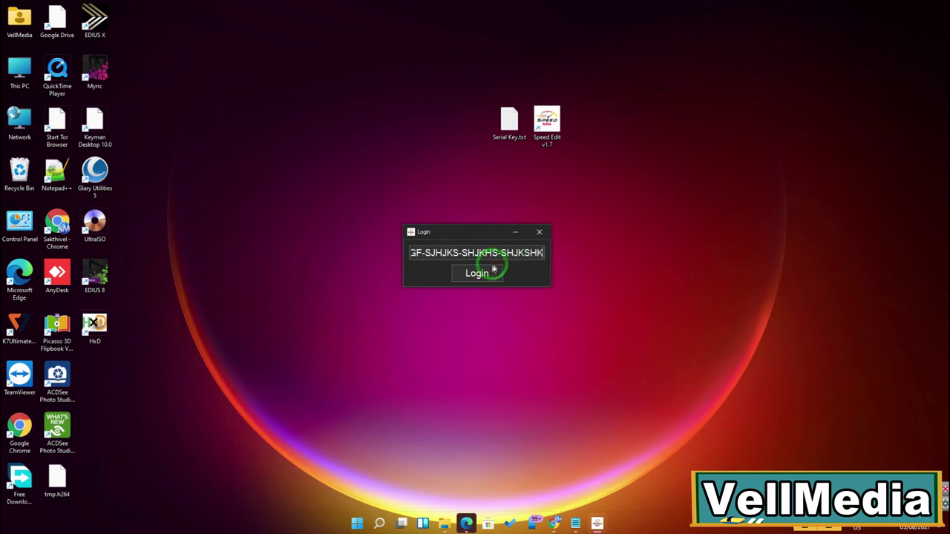
{"action": "left_click", "coordinate": [469, 278]}
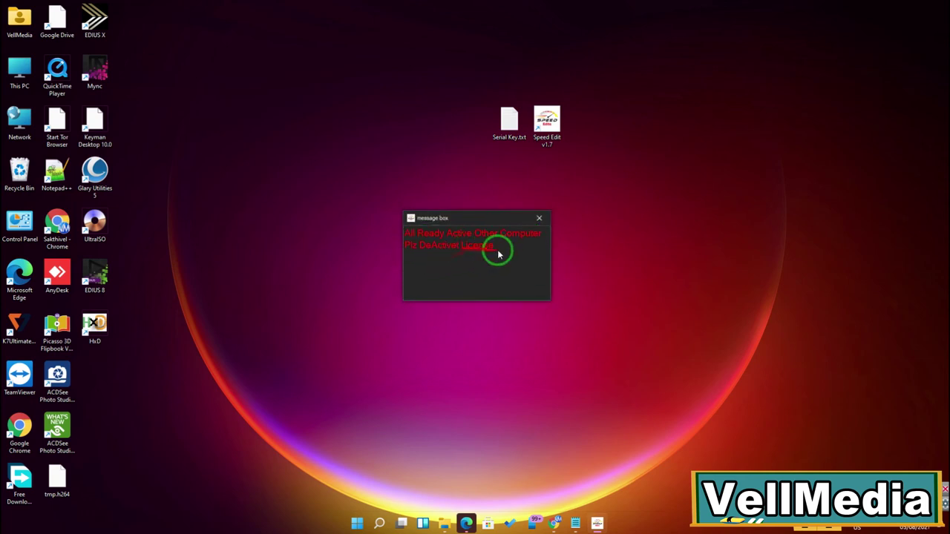
{"action": "left_click_drag", "start_coordinate": [479, 216], "coordinate": [475, 248]}
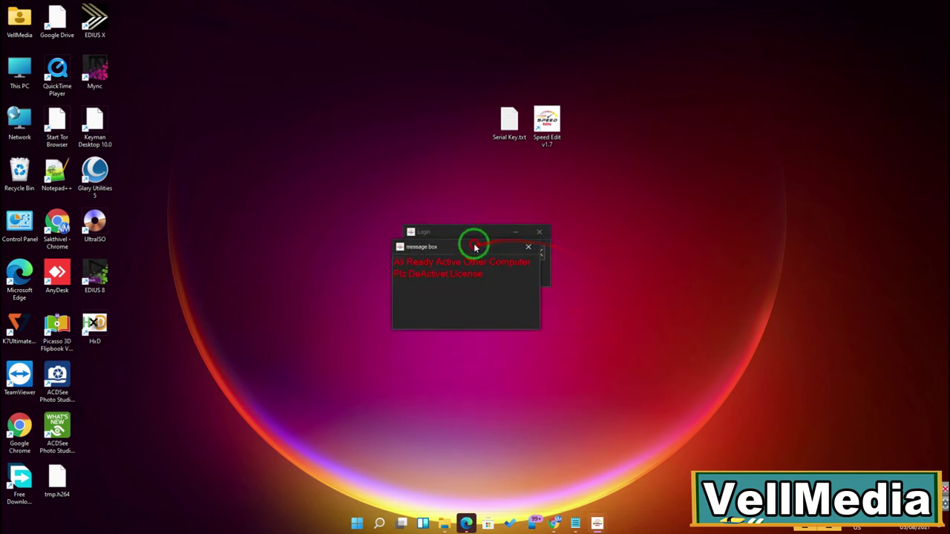
{"action": "left_click", "coordinate": [528, 247]}
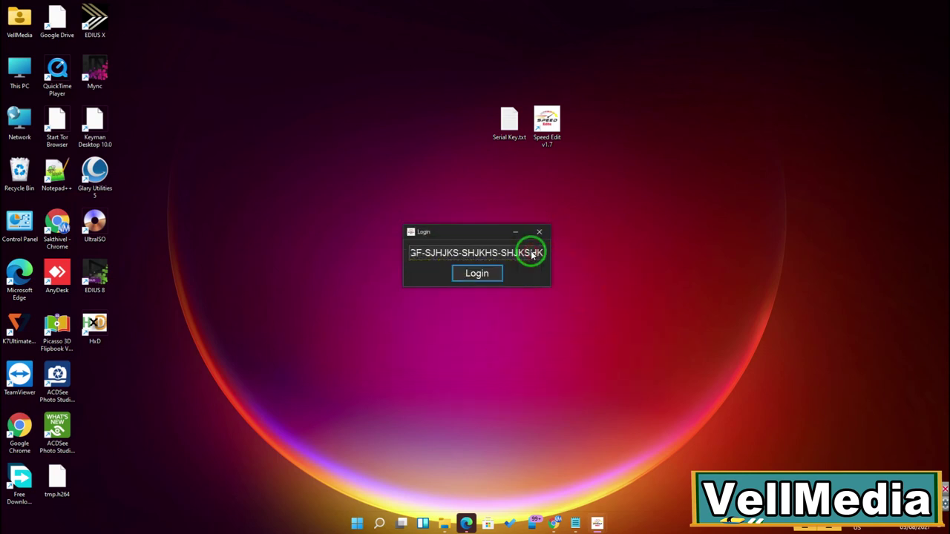
{"action": "left_click", "coordinate": [448, 232]}
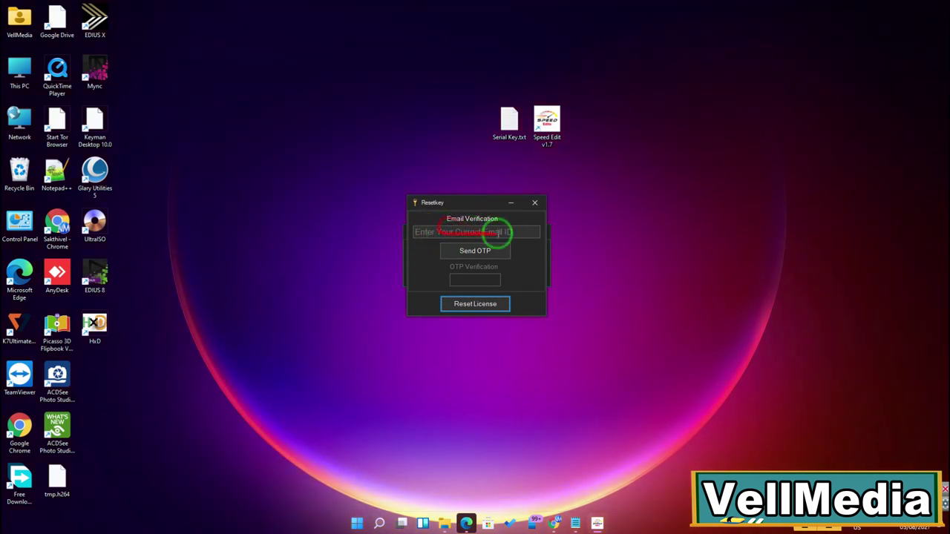
Step: Send a license-reset OTP to the account's e-mail address and acknowledge the confirmation
{"action": "left_click", "coordinate": [490, 232]}
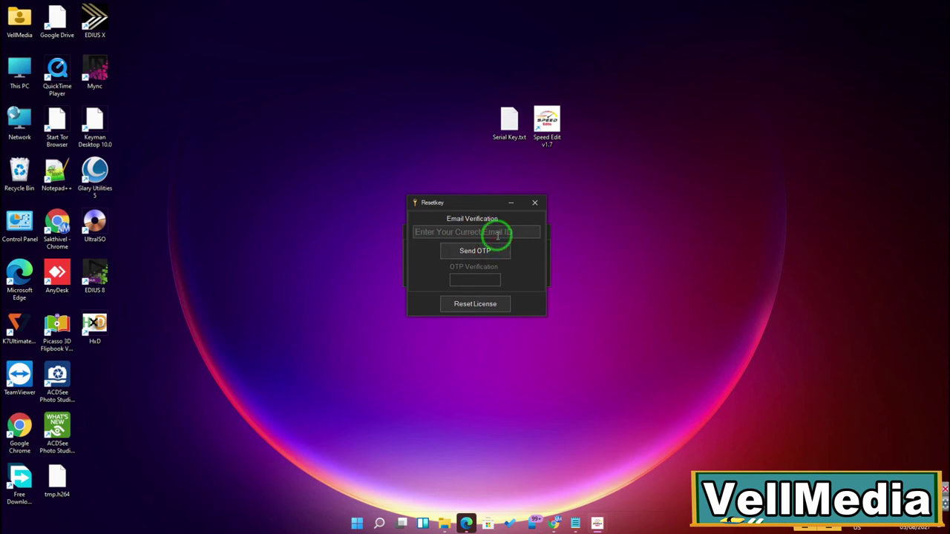
{"action": "left_click", "coordinate": [498, 234]}
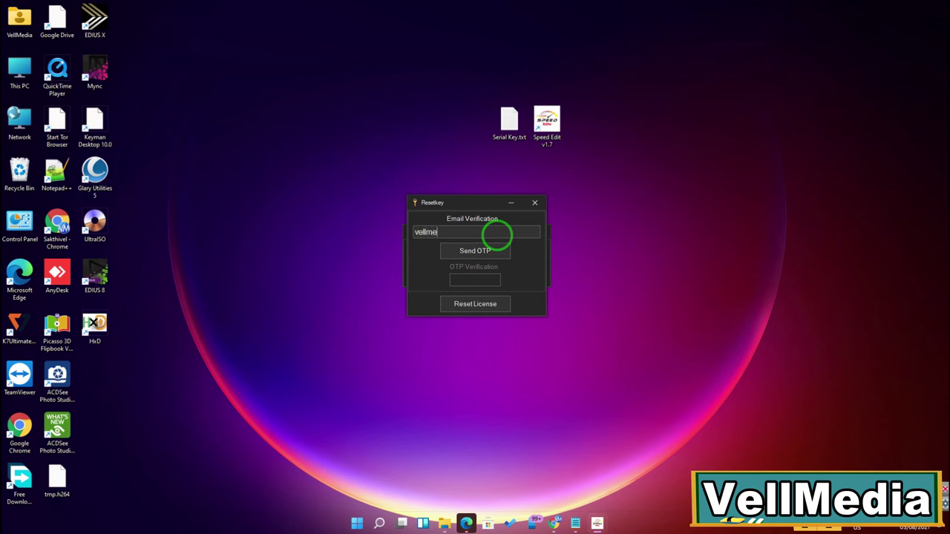
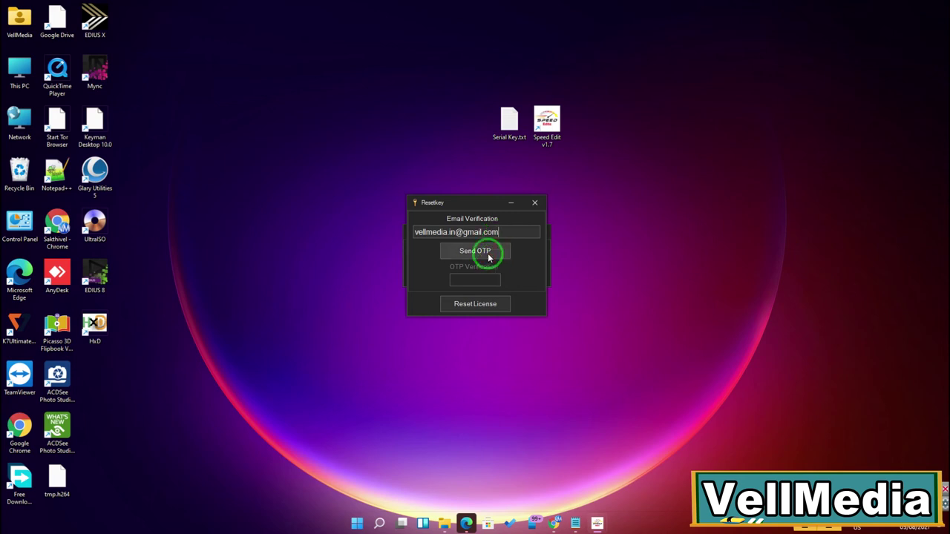
{"action": "left_click", "coordinate": [474, 253]}
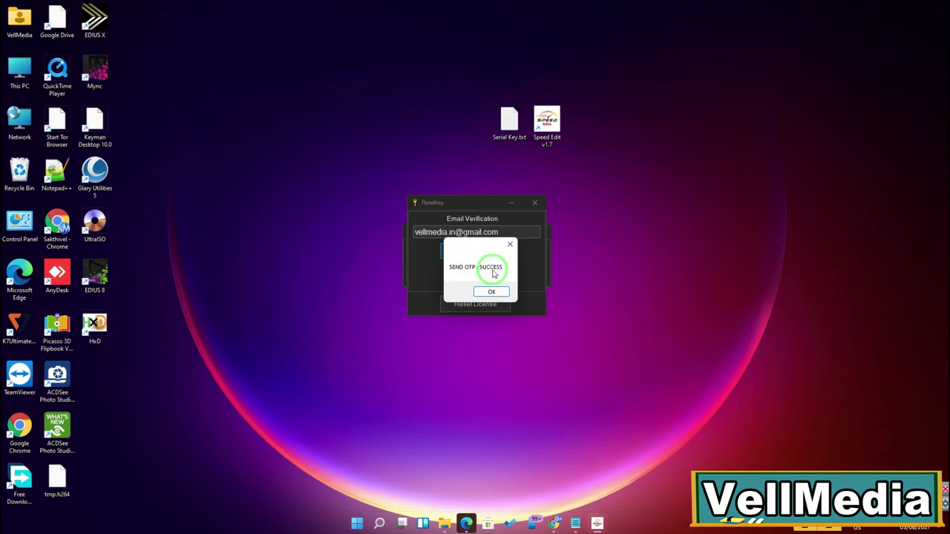
{"action": "left_click", "coordinate": [487, 291]}
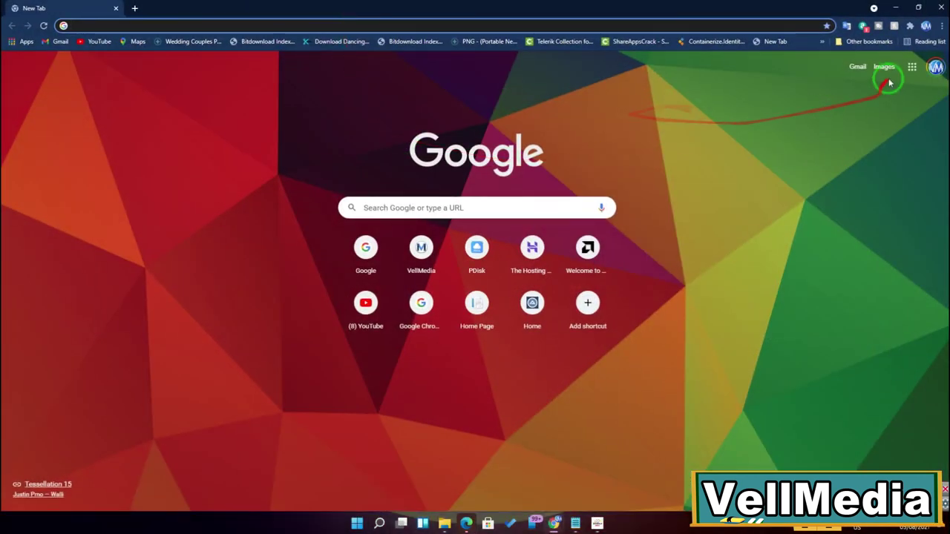
Step: Open the OTP Verification e-mail thread in Gmail
{"action": "left_click", "coordinate": [858, 68]}
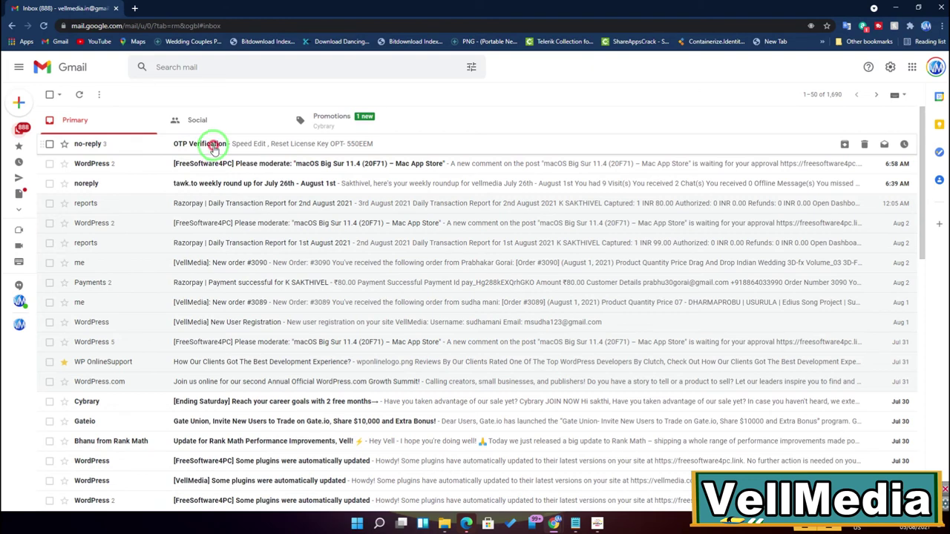
{"action": "left_click", "coordinate": [214, 147]}
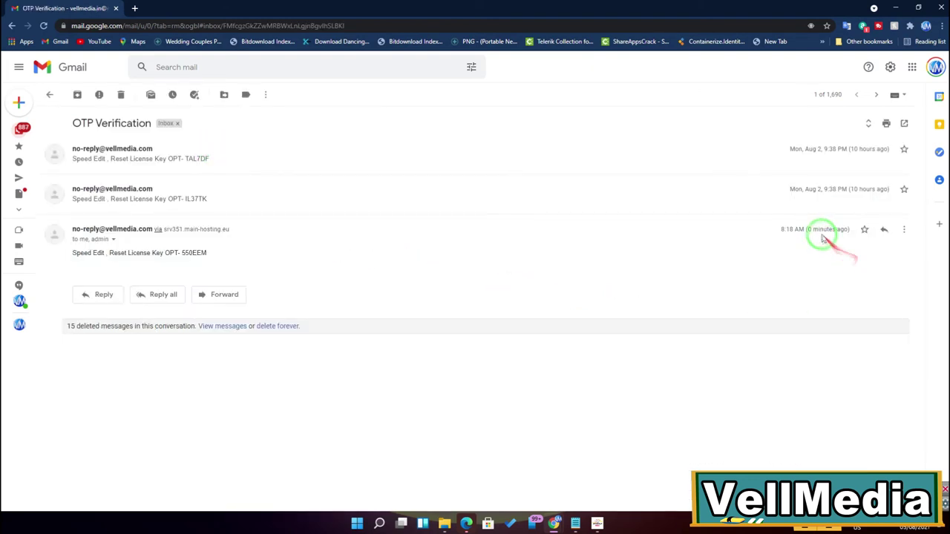
{"action": "left_click_drag", "start_coordinate": [806, 230], "coordinate": [848, 229]}
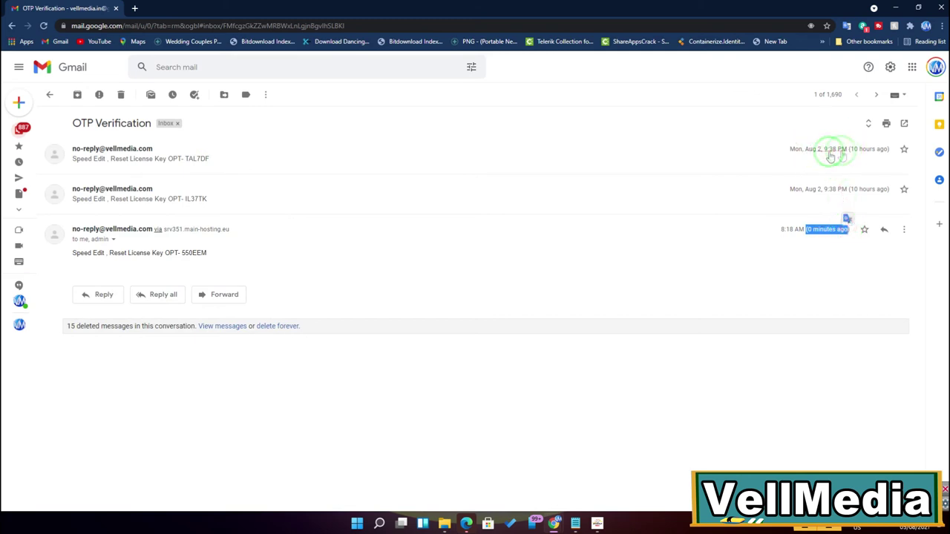
{"action": "left_click", "coordinate": [787, 273]}
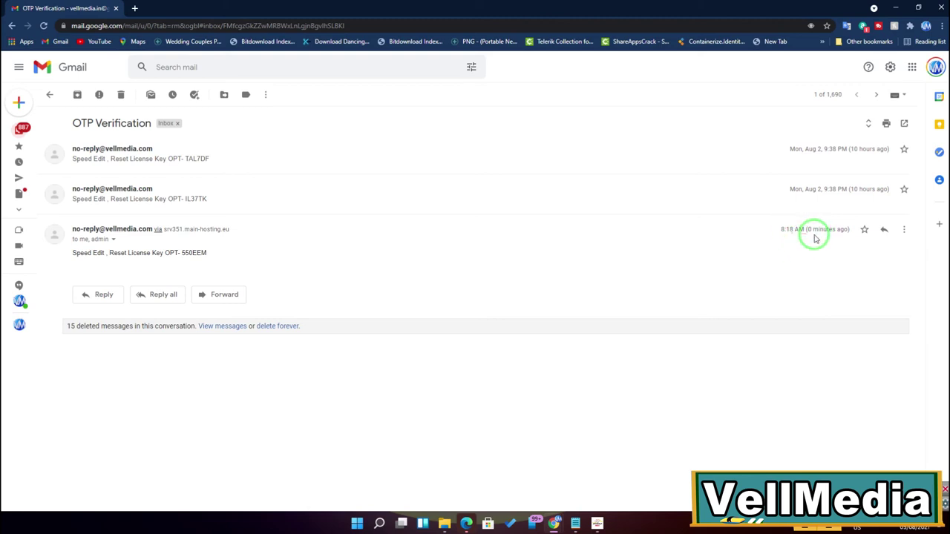
{"action": "left_click", "coordinate": [812, 230]}
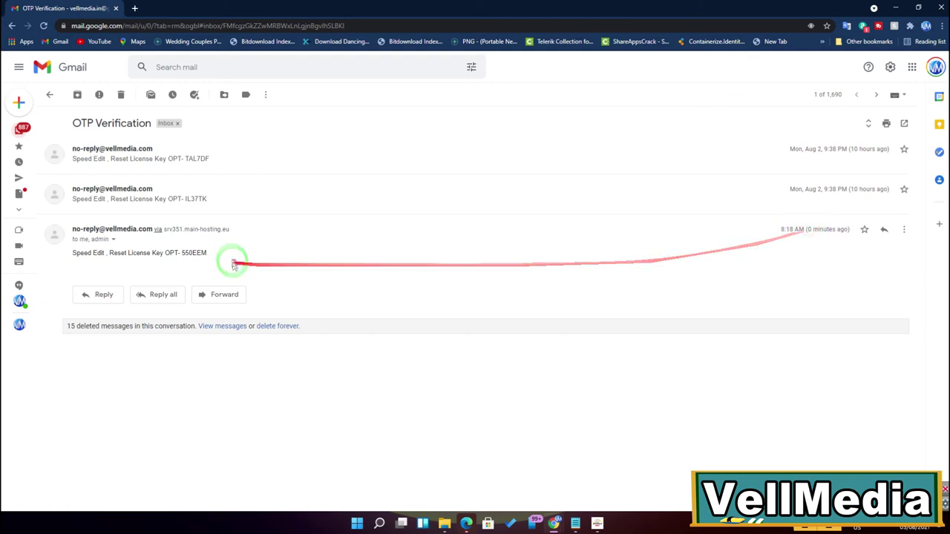
Step: Copy the reset code from the newest message and minimize Chrome
{"action": "left_click_drag", "start_coordinate": [181, 252], "coordinate": [207, 251]}
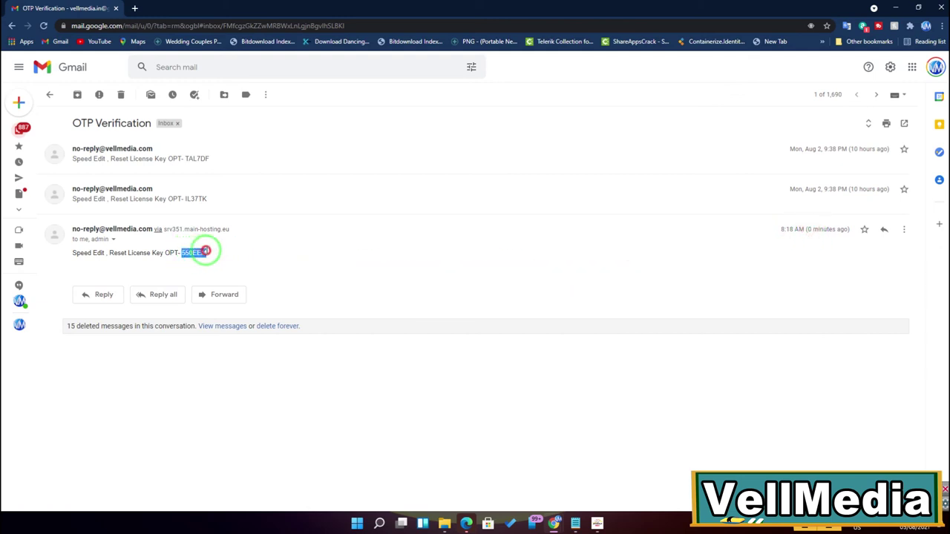
{"action": "right_click", "coordinate": [198, 255]}
{"action": "left_click", "coordinate": [222, 262]}
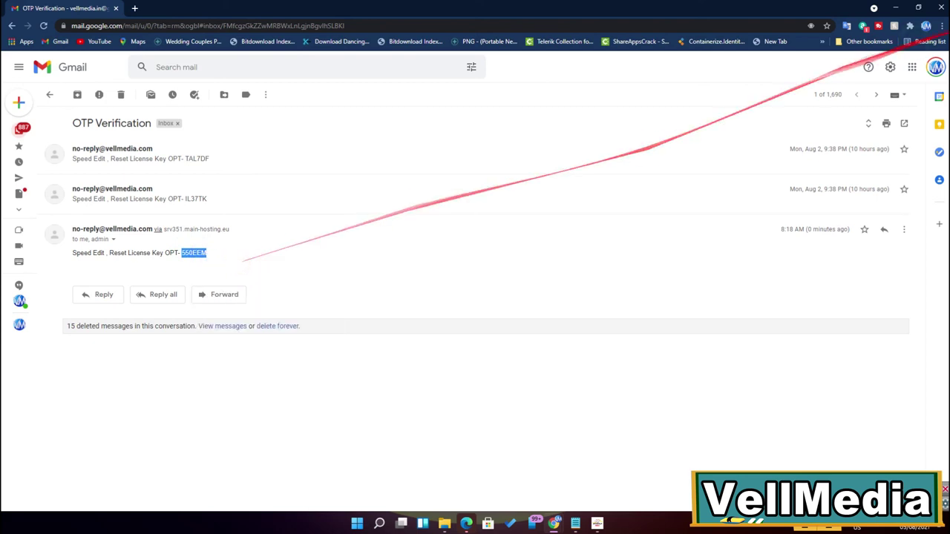
{"action": "left_click", "coordinate": [896, 7]}
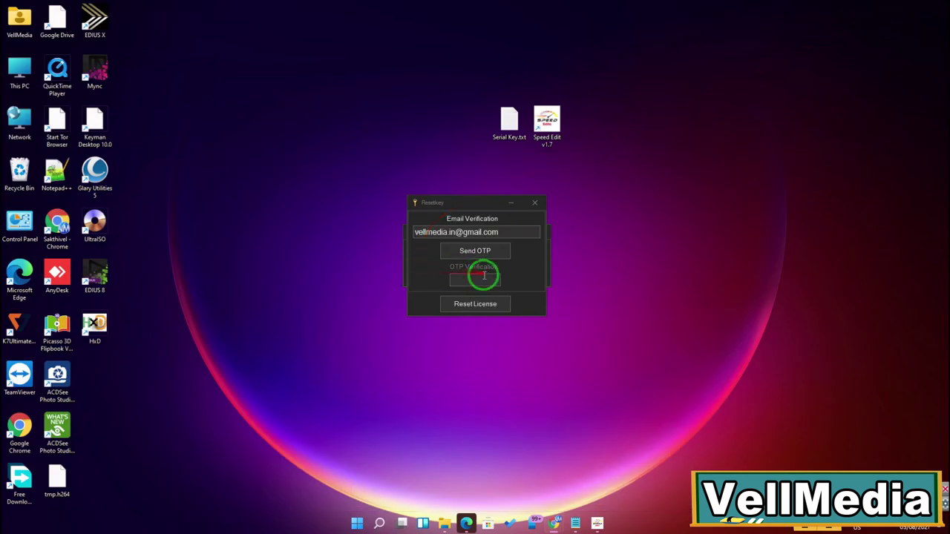
Step: Paste the emailed OTP, reset the license, close the success message and log in
{"action": "right_click", "coordinate": [481, 276]}
{"action": "left_click", "coordinate": [501, 327]}
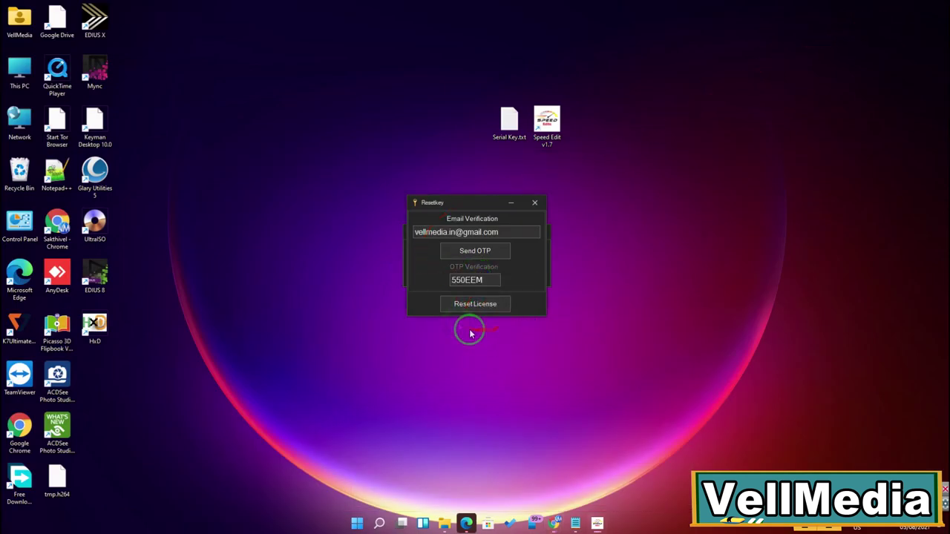
{"action": "left_click", "coordinate": [470, 306]}
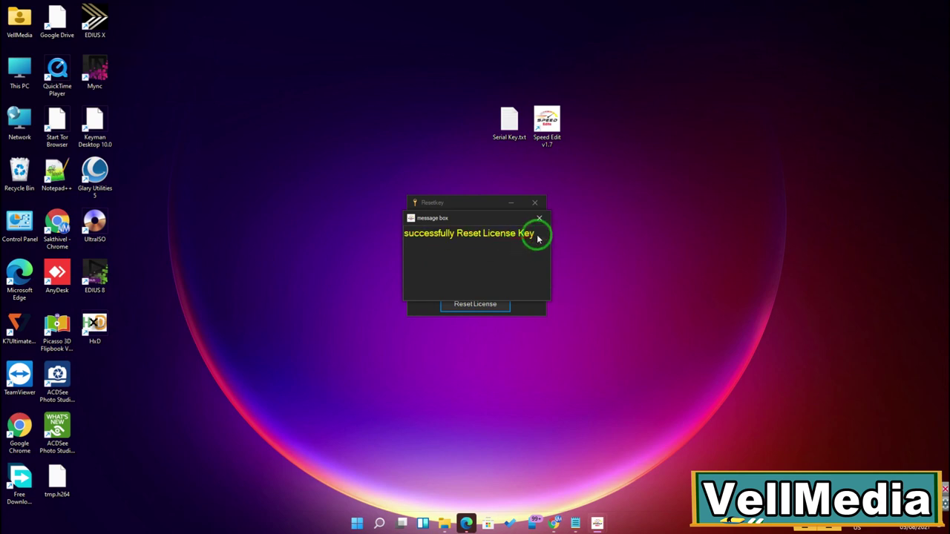
{"action": "left_click", "coordinate": [539, 217]}
{"action": "left_click", "coordinate": [474, 274]}
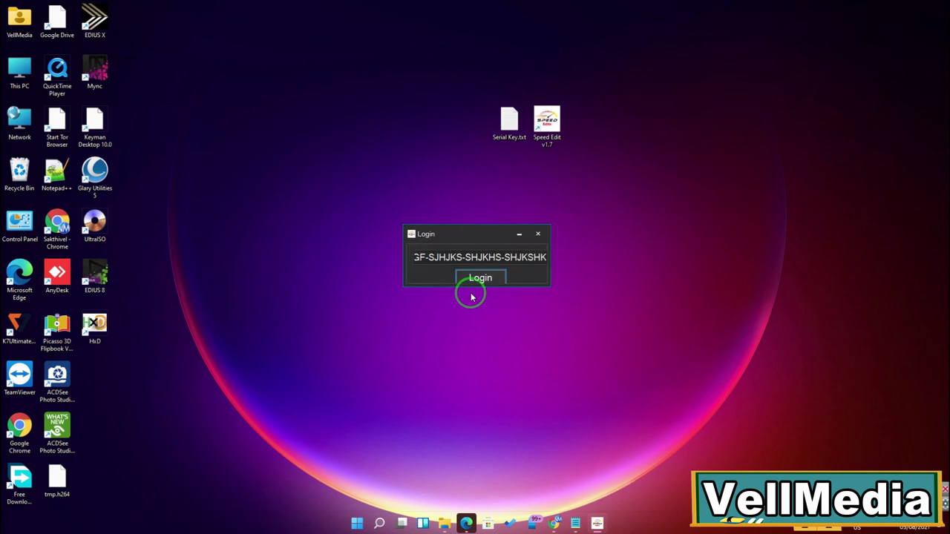
Step: Reposition and enlarge the Speed Edit HOME panel window
{"action": "left_click_drag", "start_coordinate": [435, 153], "coordinate": [490, 146]}
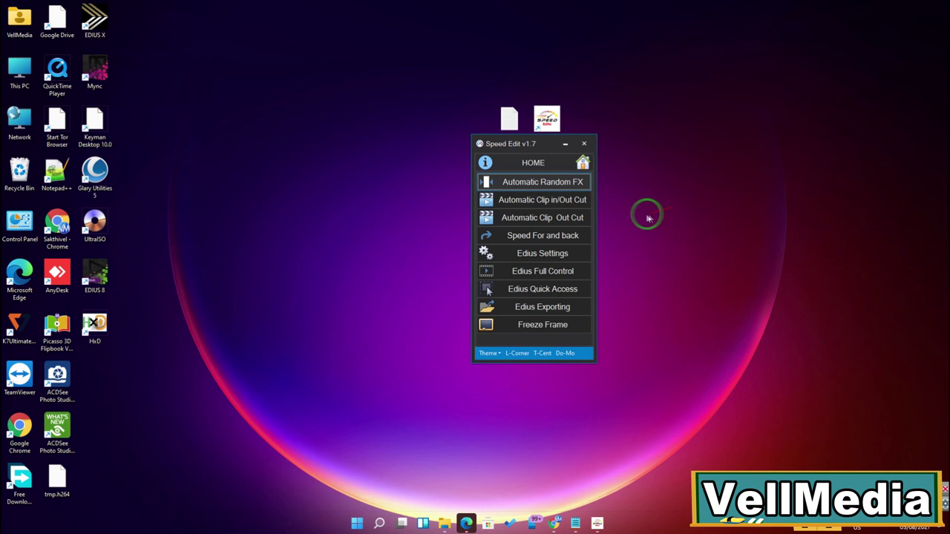
{"action": "left_click_drag", "start_coordinate": [595, 361], "coordinate": [656, 406]}
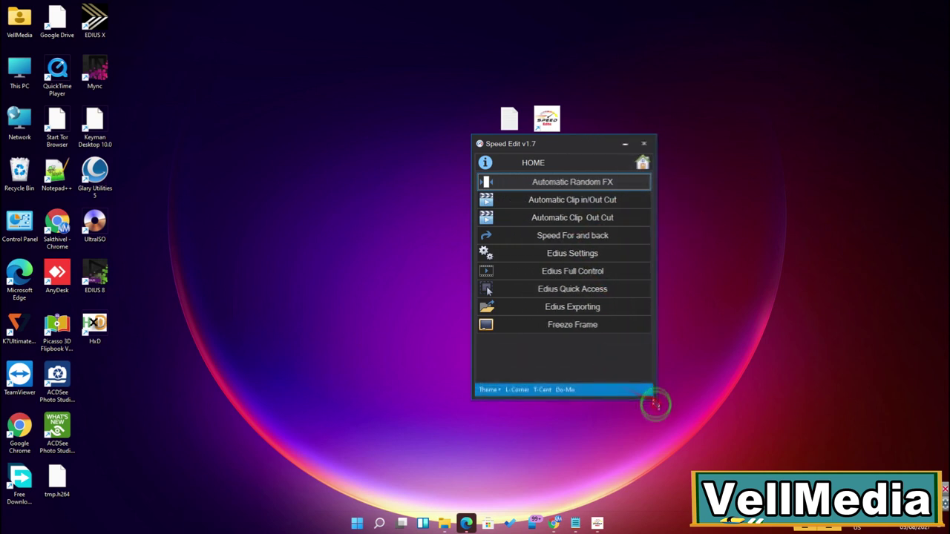